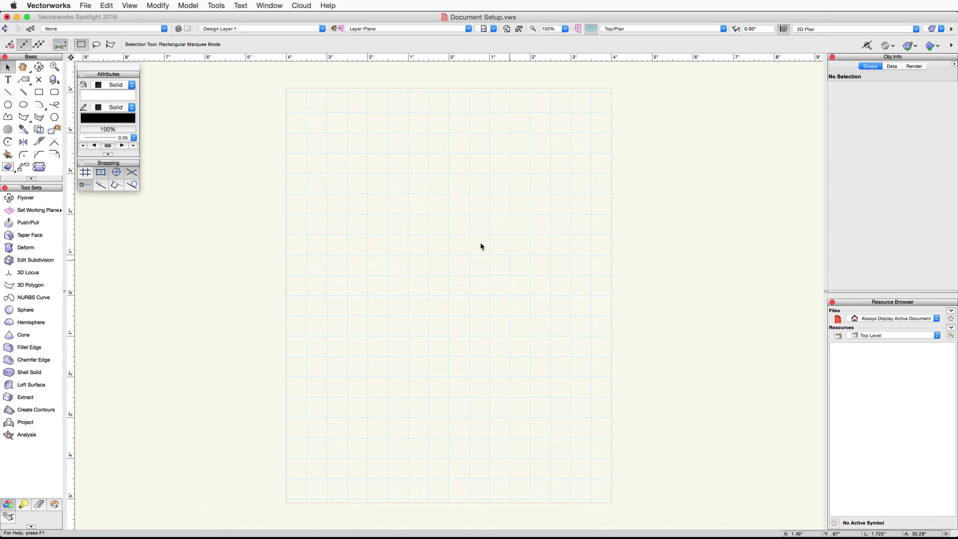
Step: Load the Spotlight workspace from Tools > Workspaces in place of Fundamentals
click(215, 7)
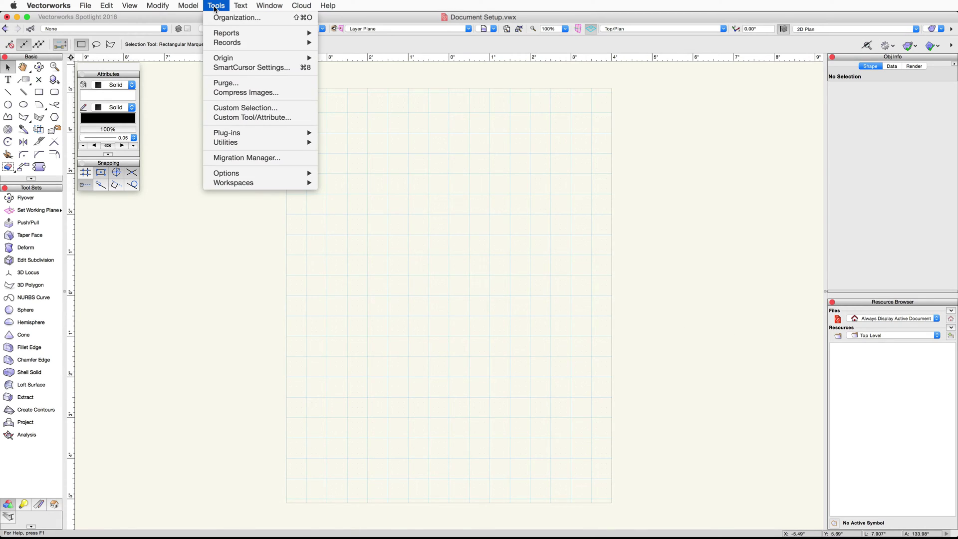
mouse_move(234, 183)
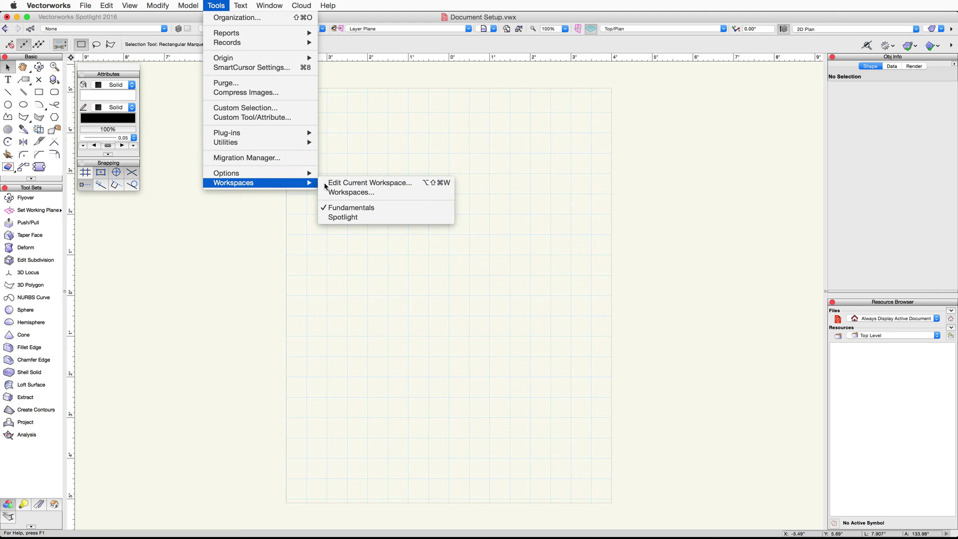
click(367, 217)
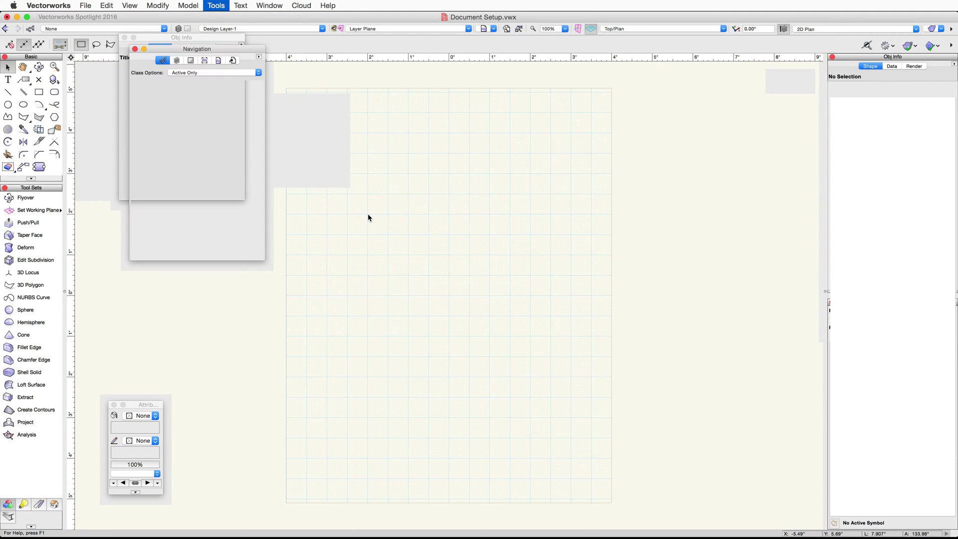
Step: Reset all Vectorworks Preferences to their defaults and confirm the reset
click(258, 6)
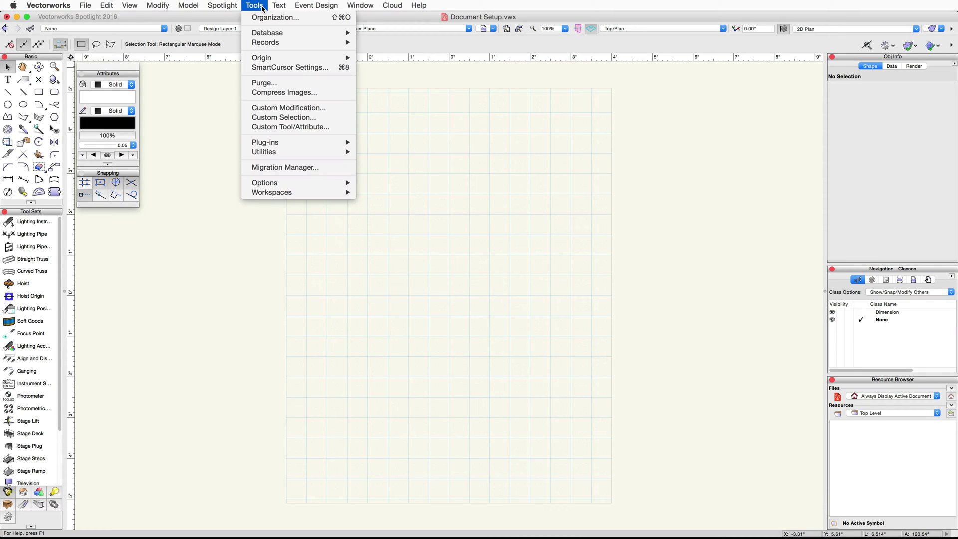
mouse_move(299, 183)
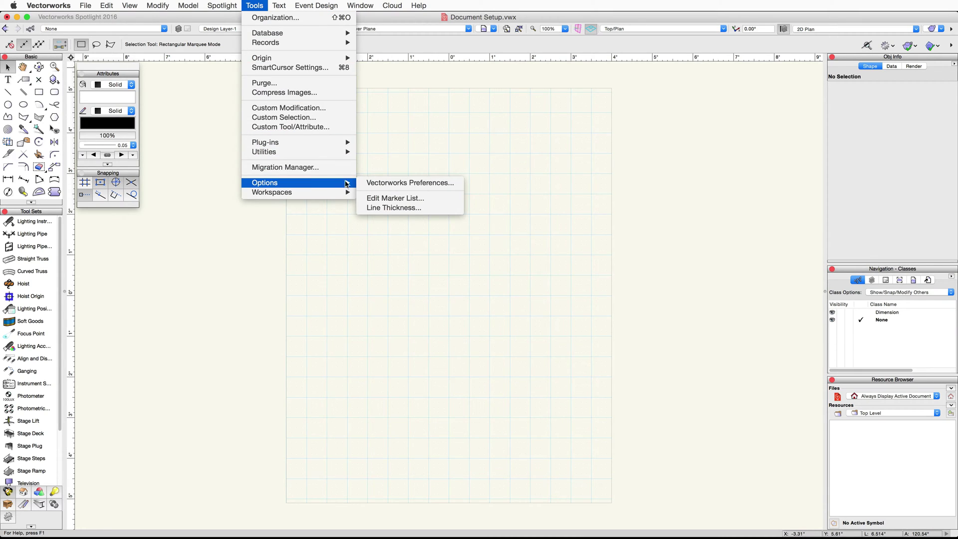
click(453, 182)
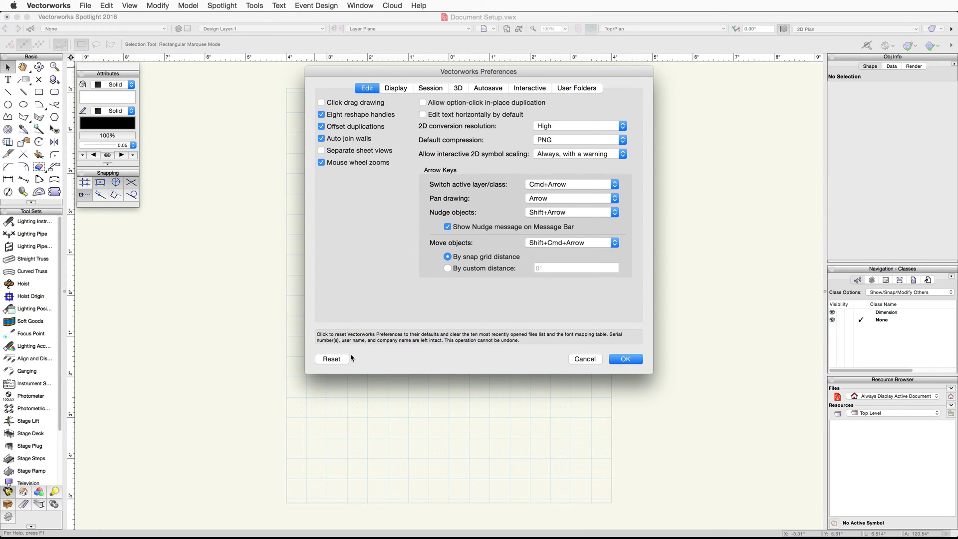
click(332, 359)
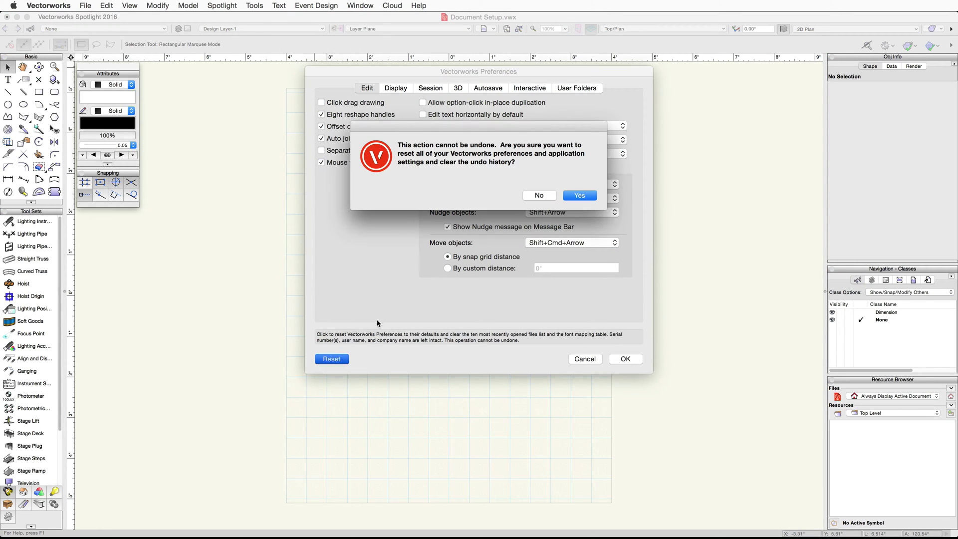
click(582, 196)
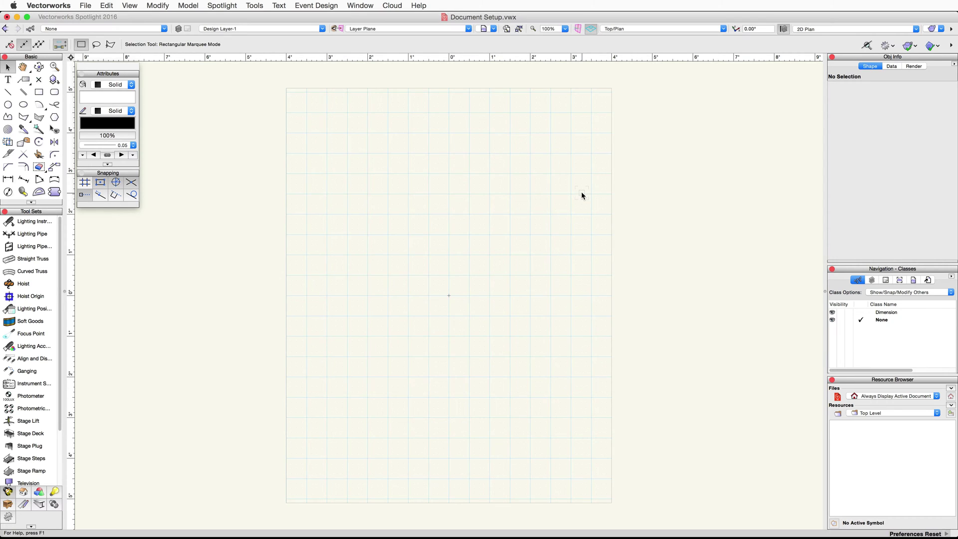
Step: Restore the SmartCursor settings to their defaults after dismissing the snapping tip
click(255, 5)
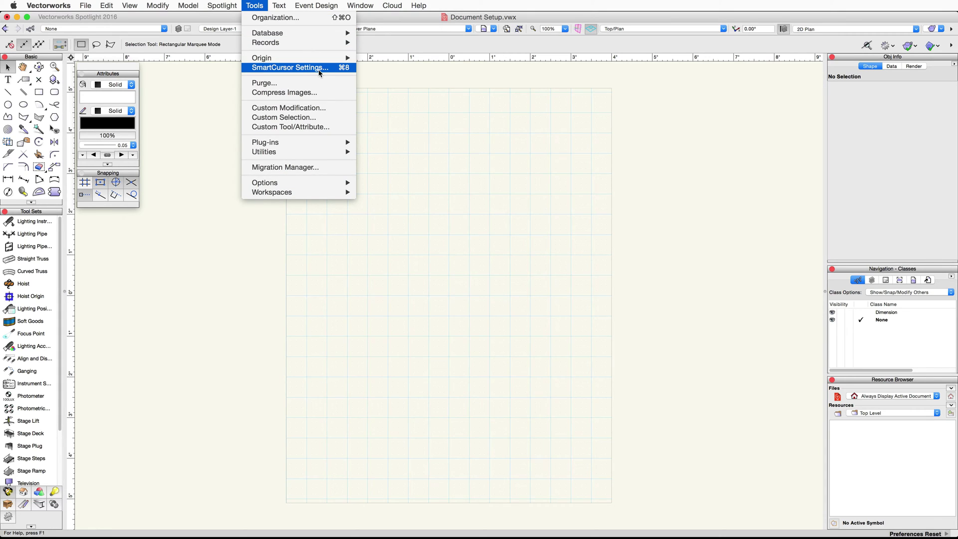
click(320, 72)
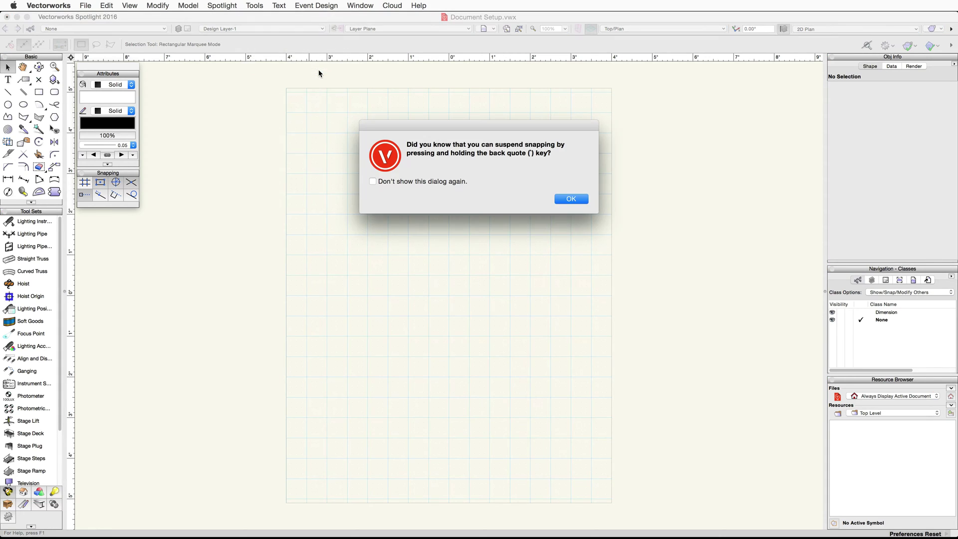
click(581, 199)
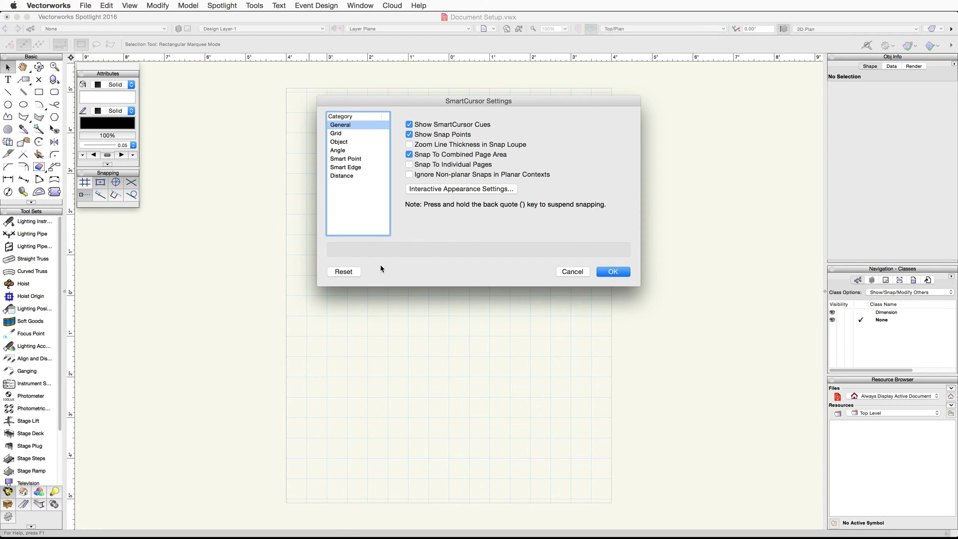
click(355, 274)
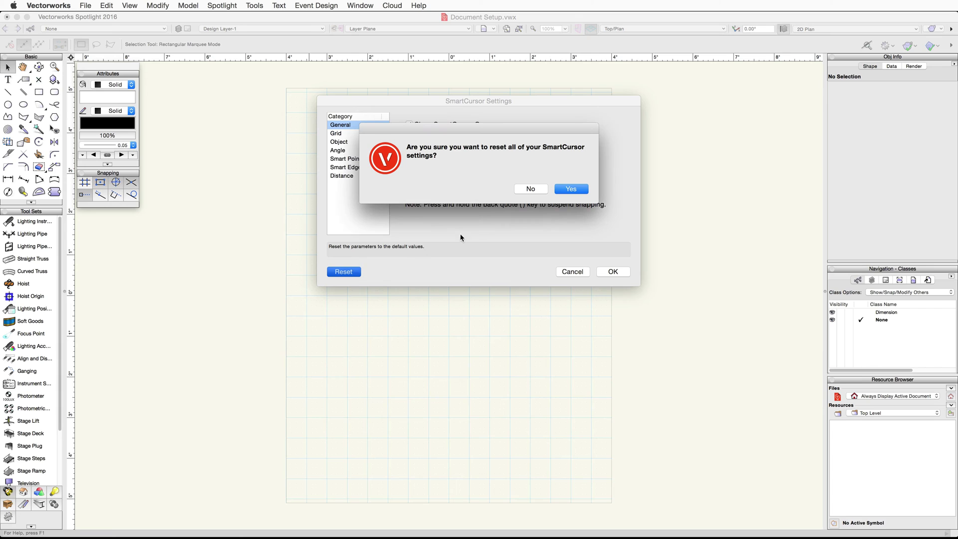
click(578, 193)
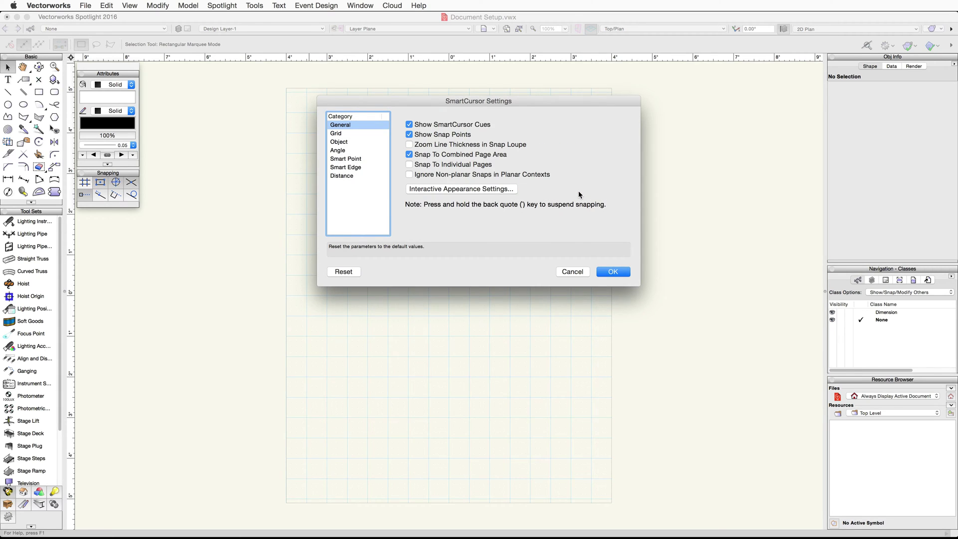
Step: Turn off Show Grid in the SmartCursor Grid settings and apply the change
click(337, 134)
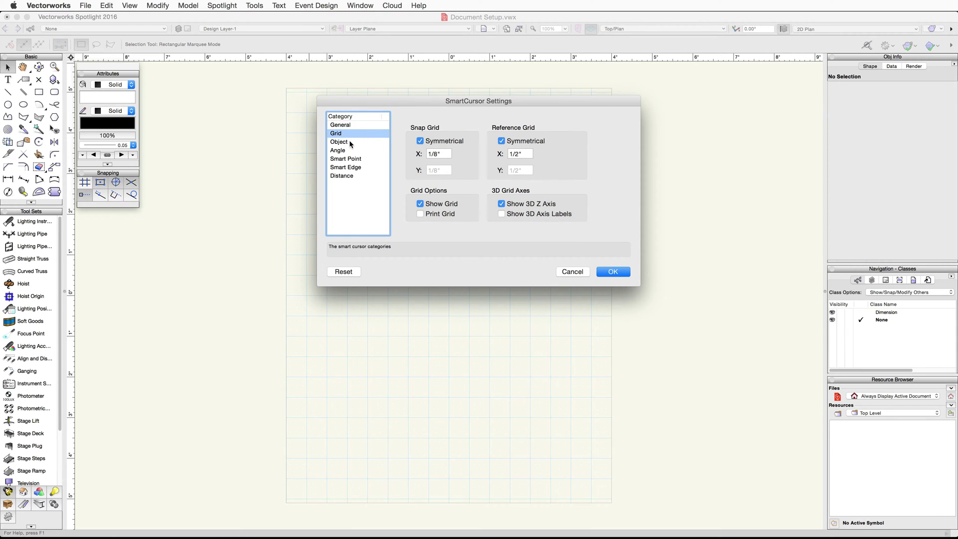
click(423, 207)
click(613, 272)
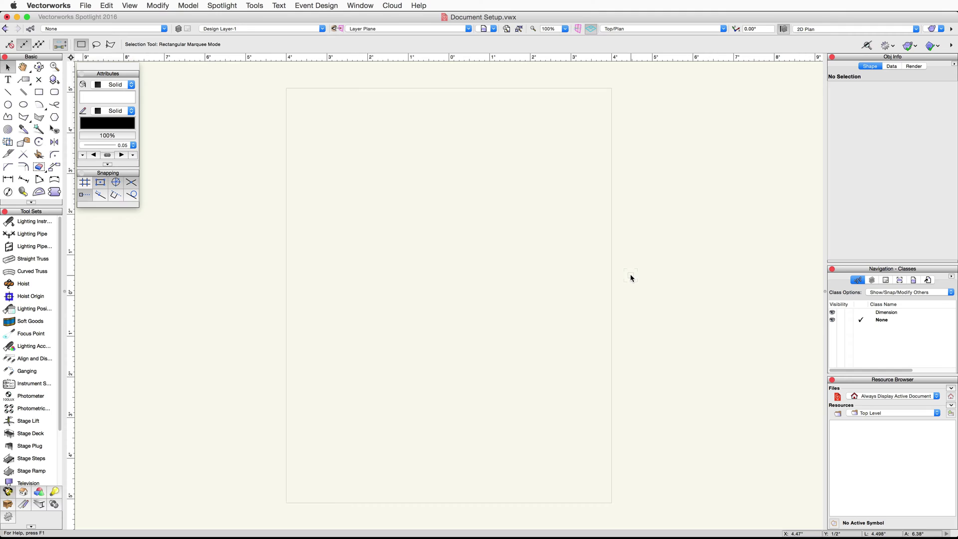
Step: Create a new blank untitled document from File > New
click(88, 7)
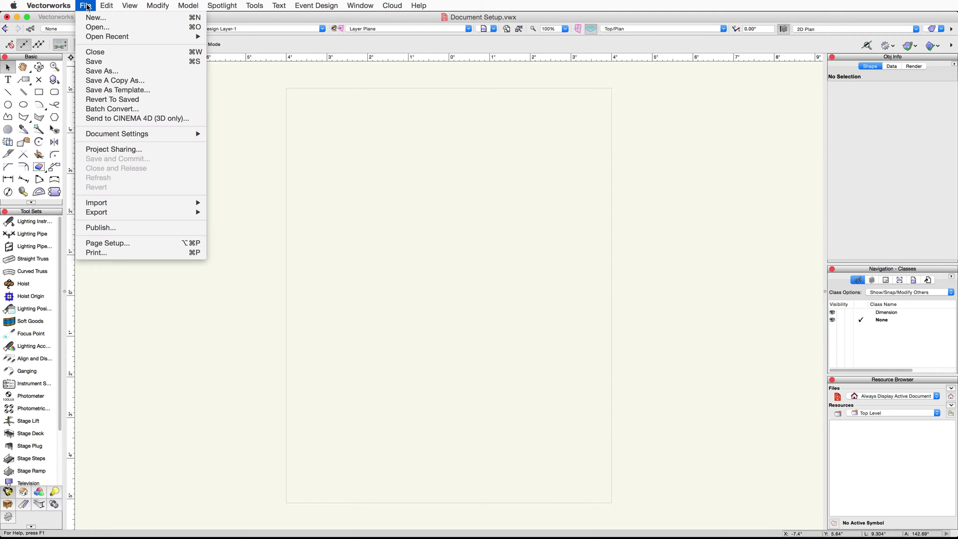
click(101, 17)
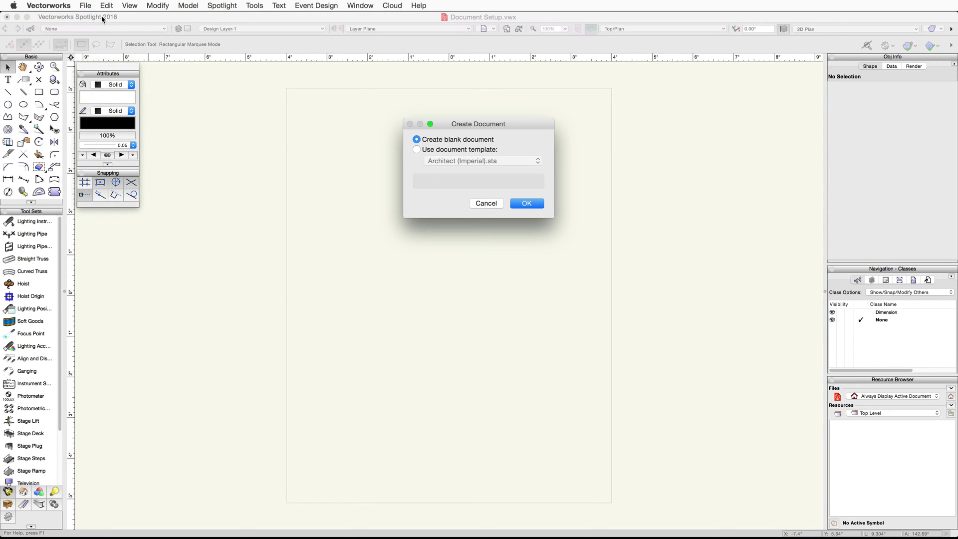
click(536, 204)
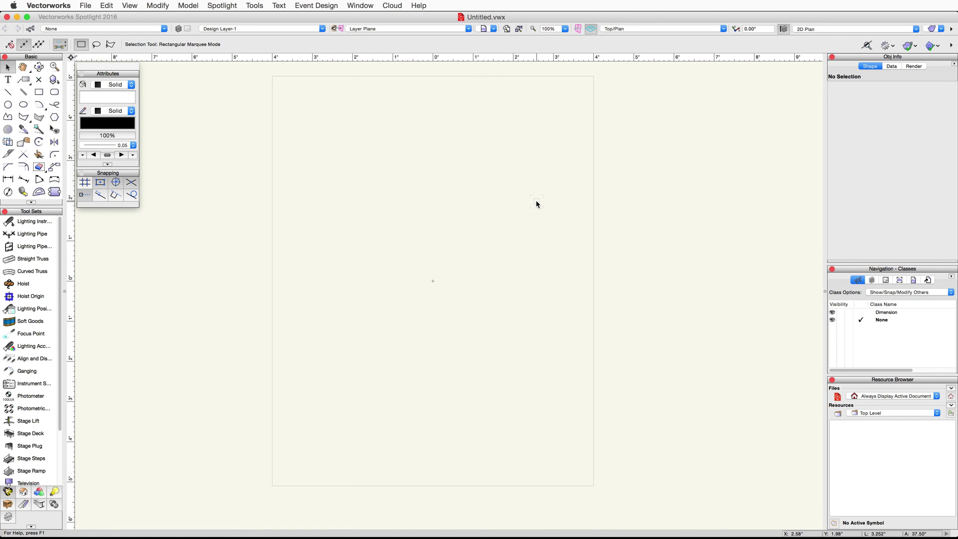
click(87, 7)
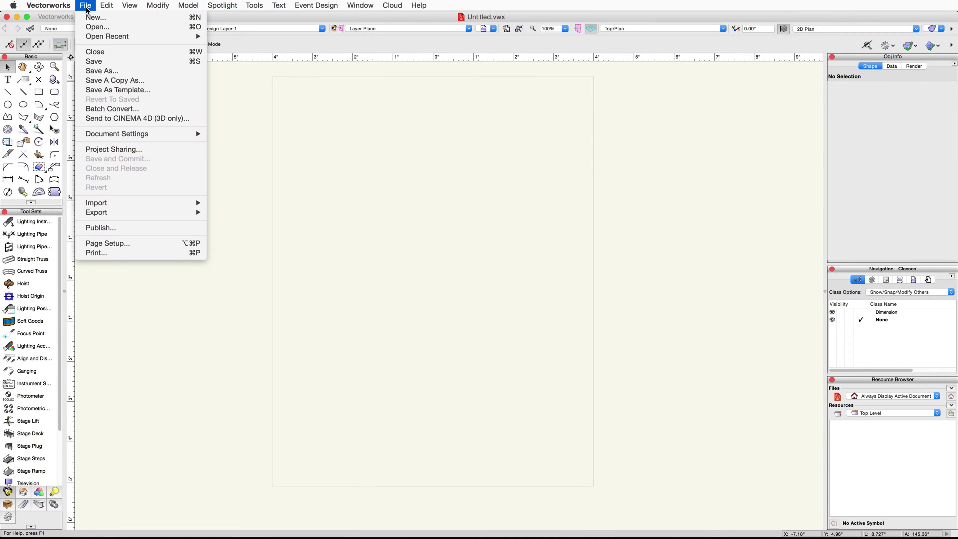
click(153, 242)
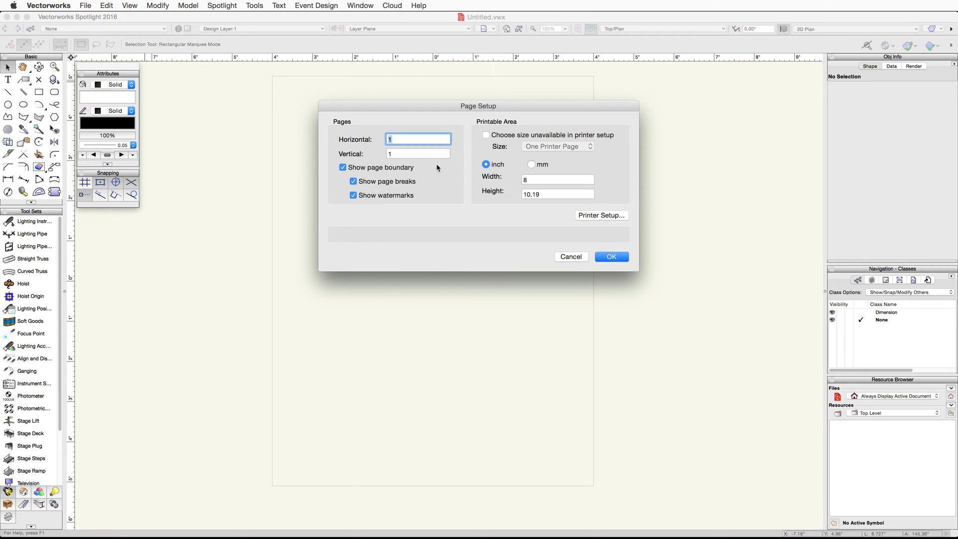
click(485, 135)
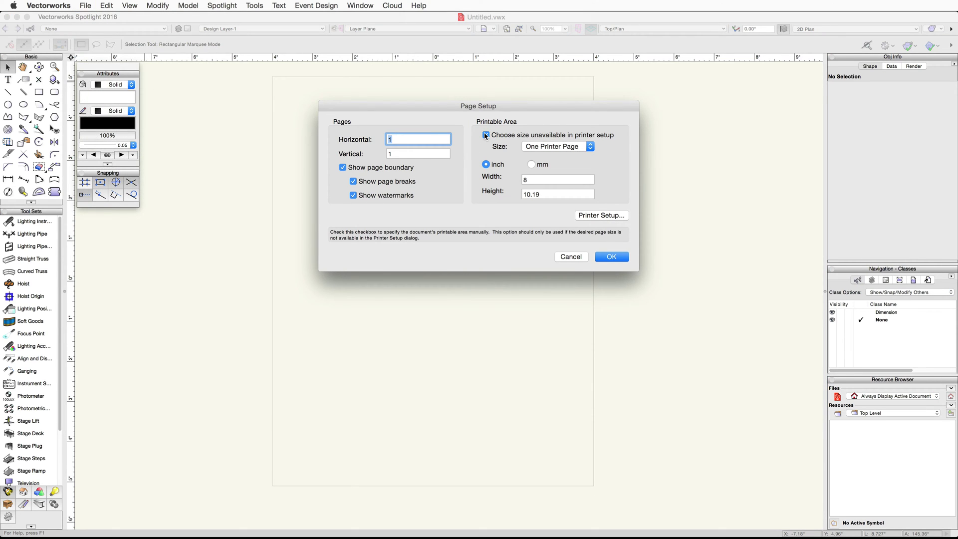
click(589, 148)
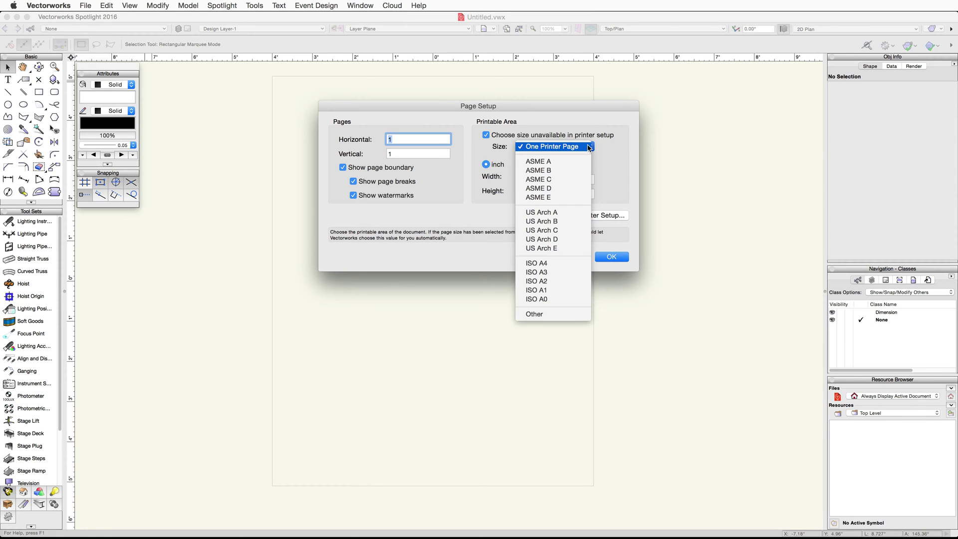
click(581, 222)
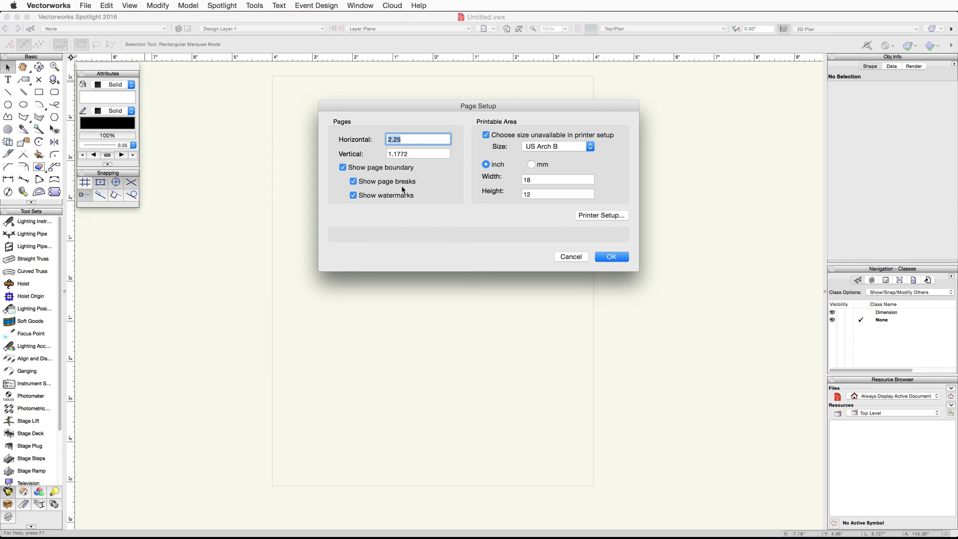
click(344, 167)
click(610, 257)
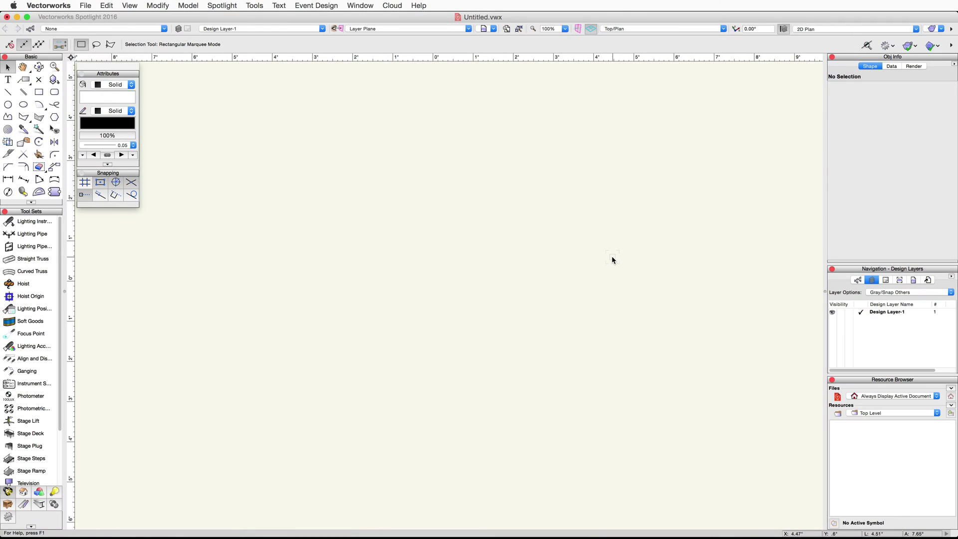
Step: Keep Feet & Inches as the length unit in the document Units settings
click(86, 6)
mouse_move(117, 133)
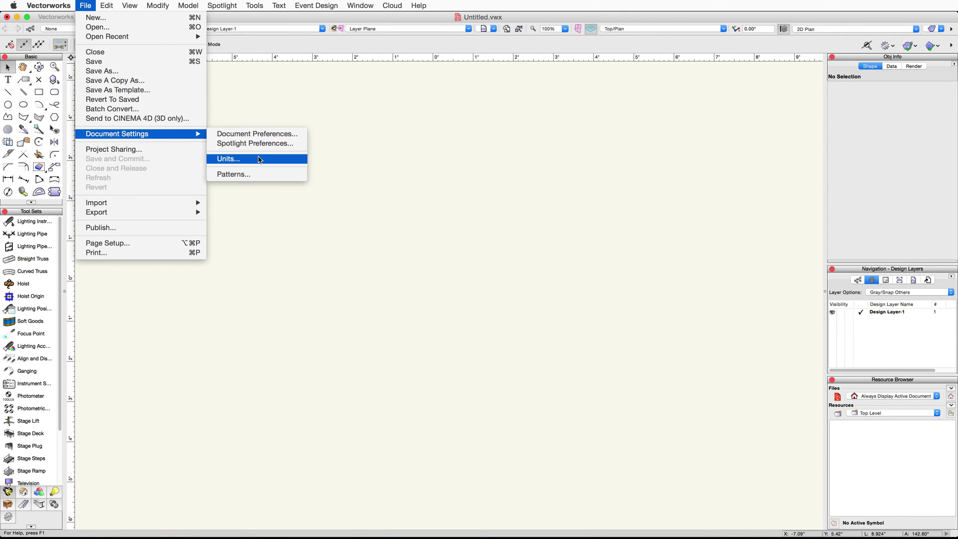
click(259, 159)
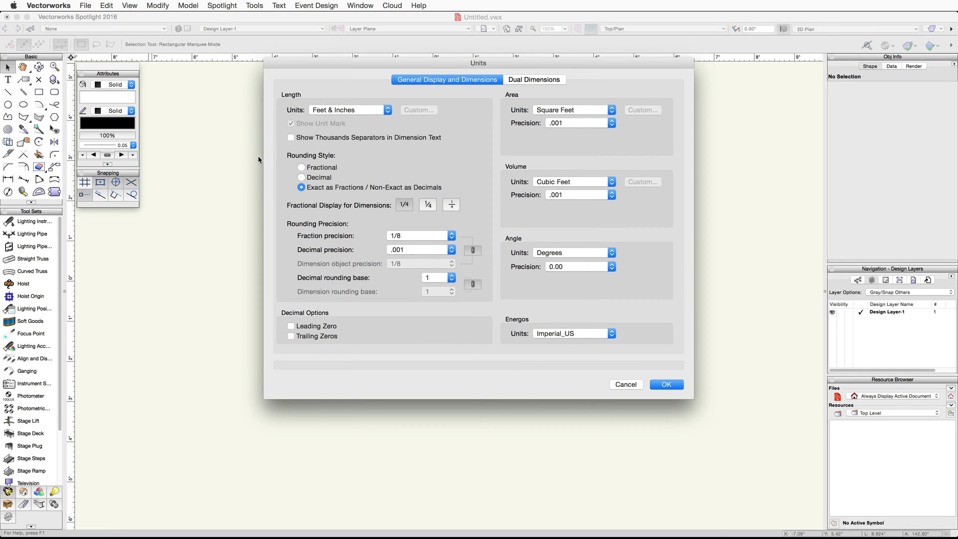
click(389, 111)
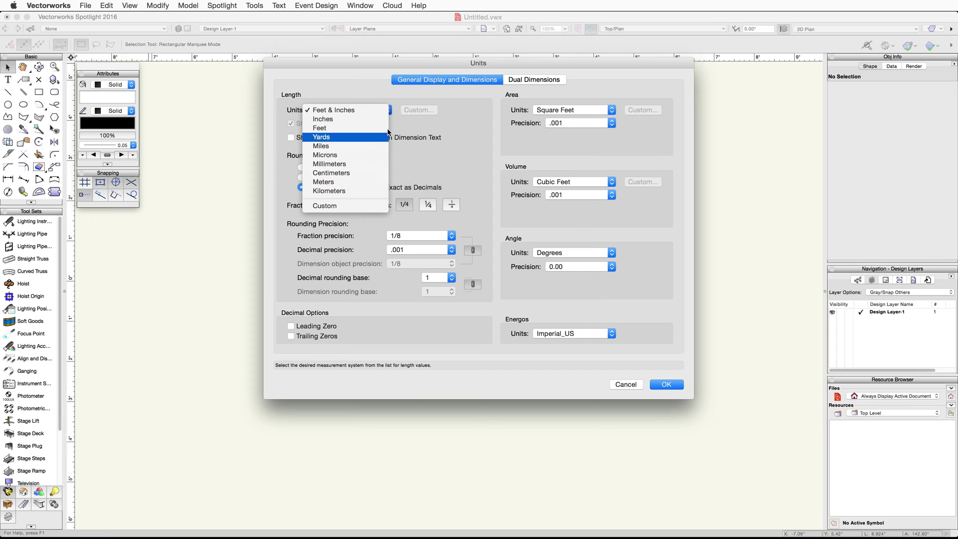
click(378, 110)
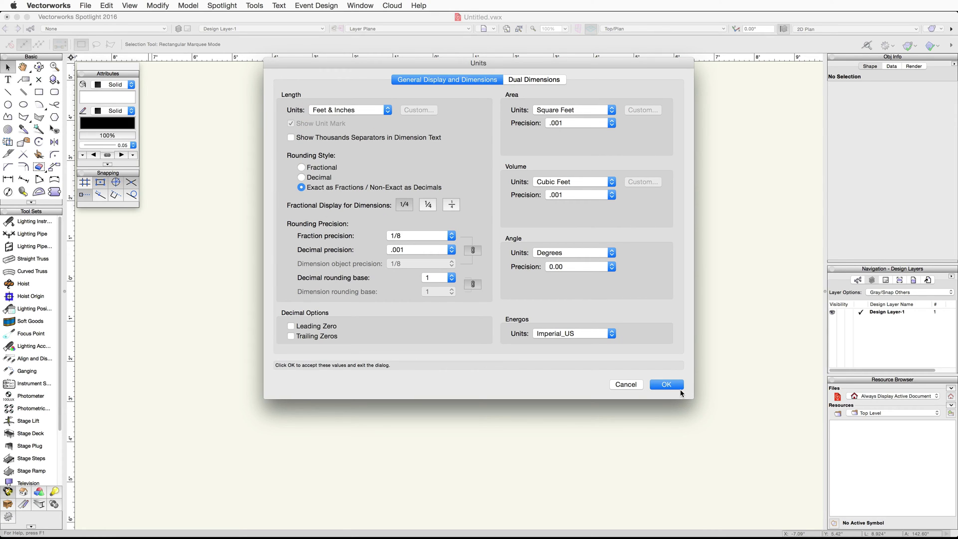
click(680, 386)
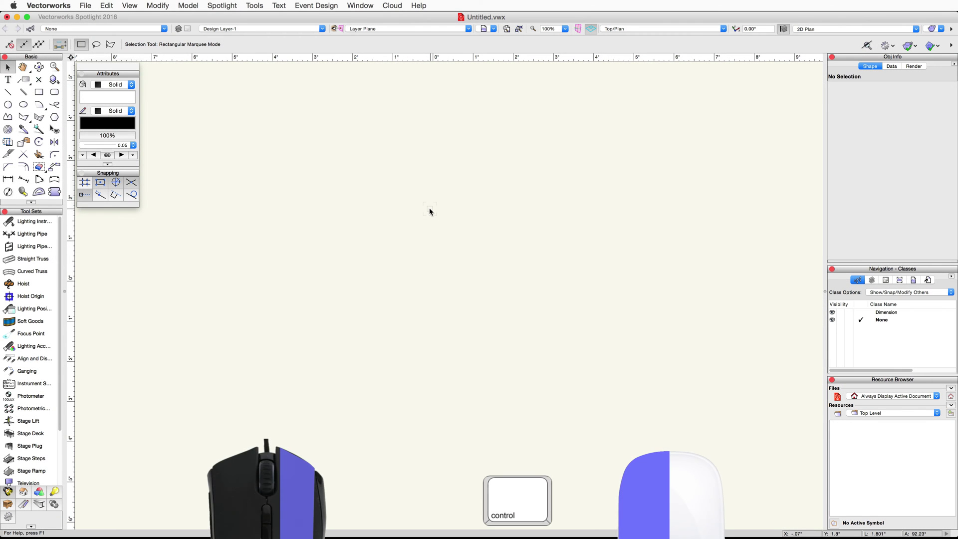
Step: Set the active layer scale to the 1/4" Imperial option
ctrl+click(430, 212)
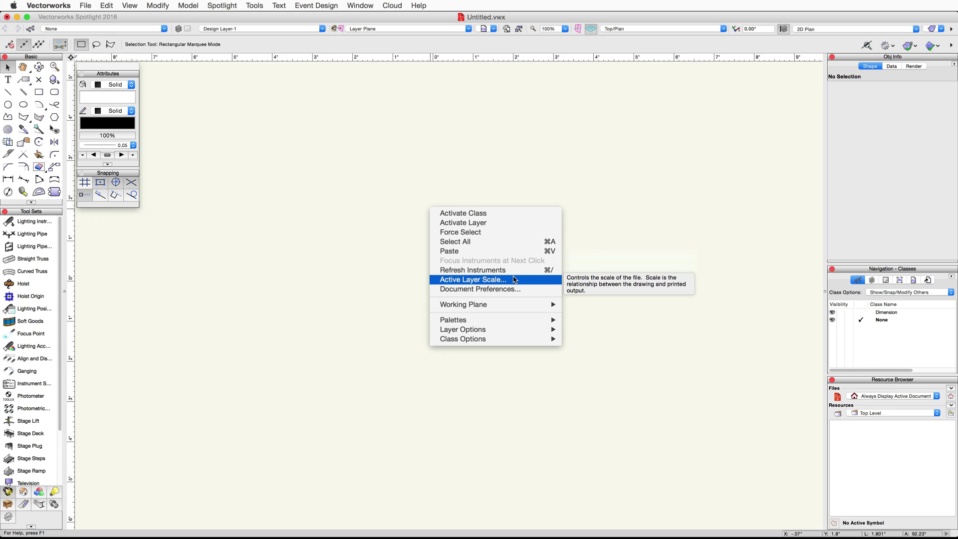
click(514, 279)
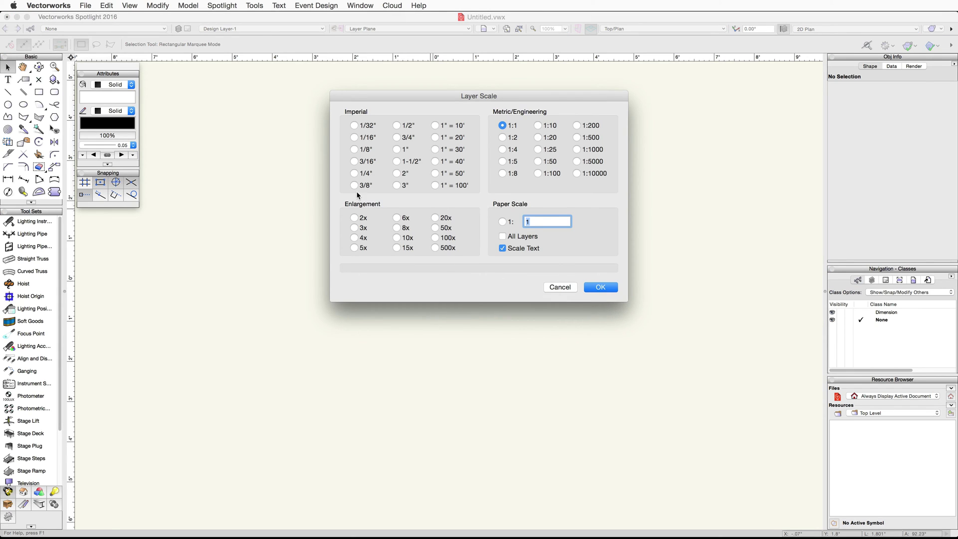
click(353, 174)
click(598, 289)
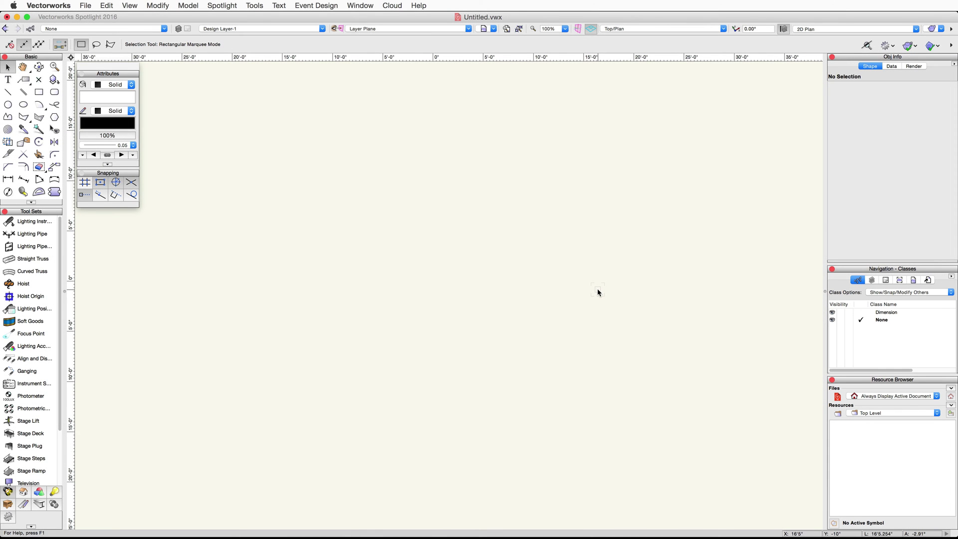
Step: Rename Design Layer-1 to 'Scan' in its layer properties
click(873, 280)
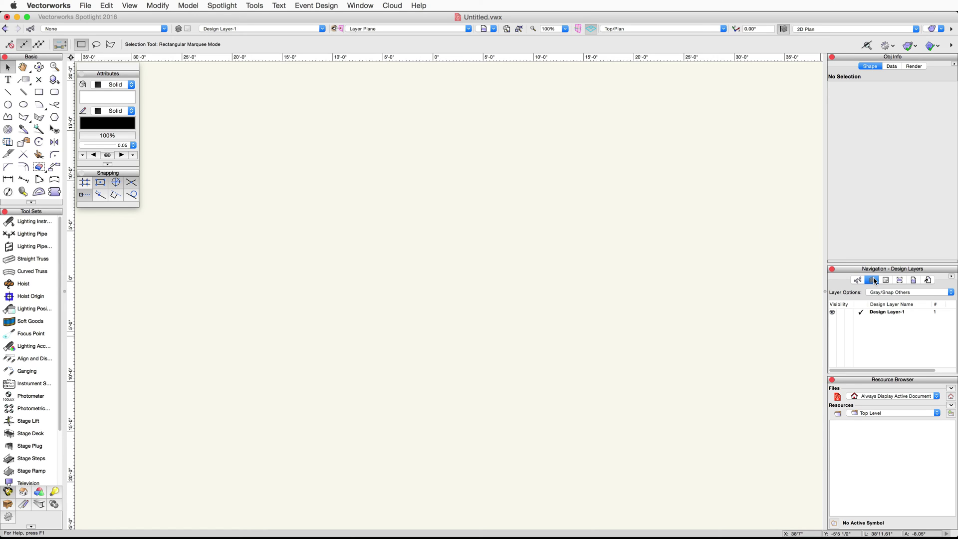
right_click(882, 313)
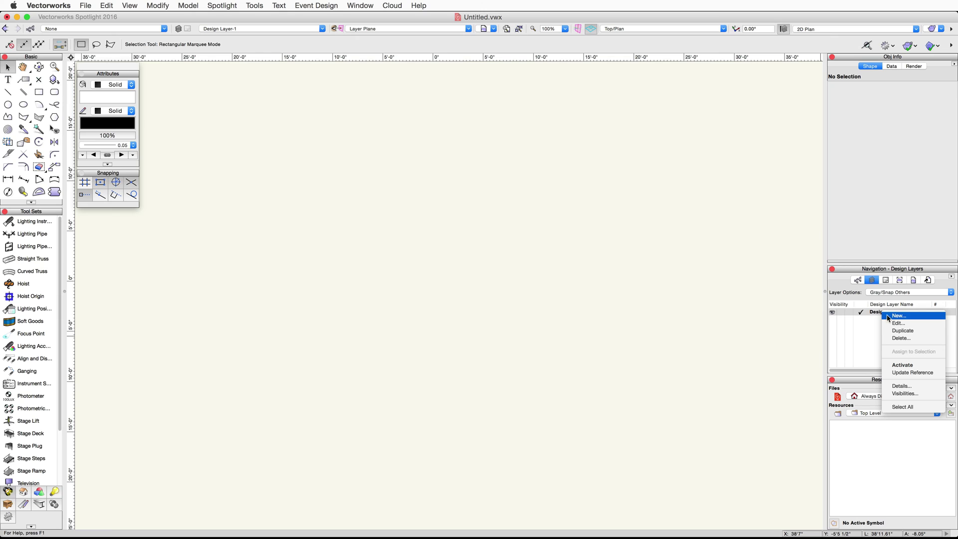
click(920, 325)
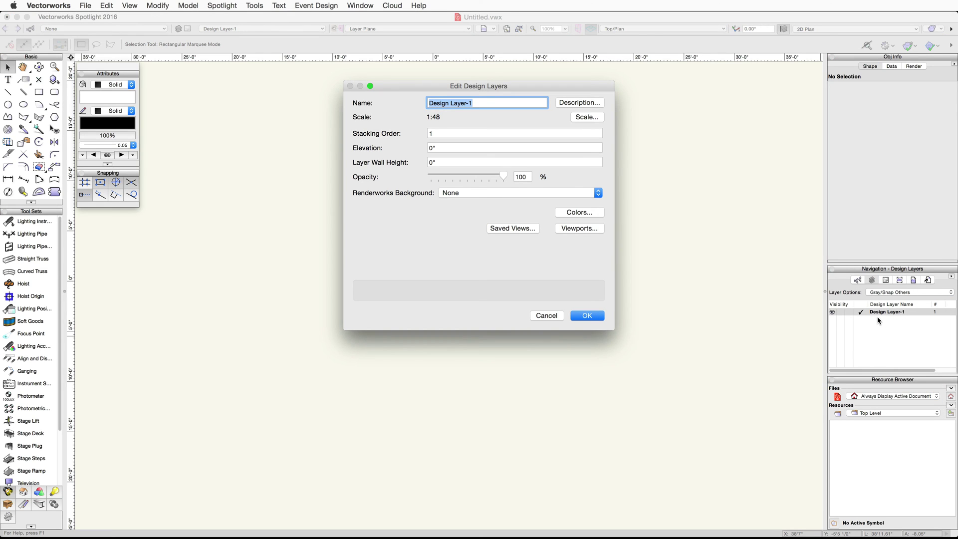
text(S)
text(can)
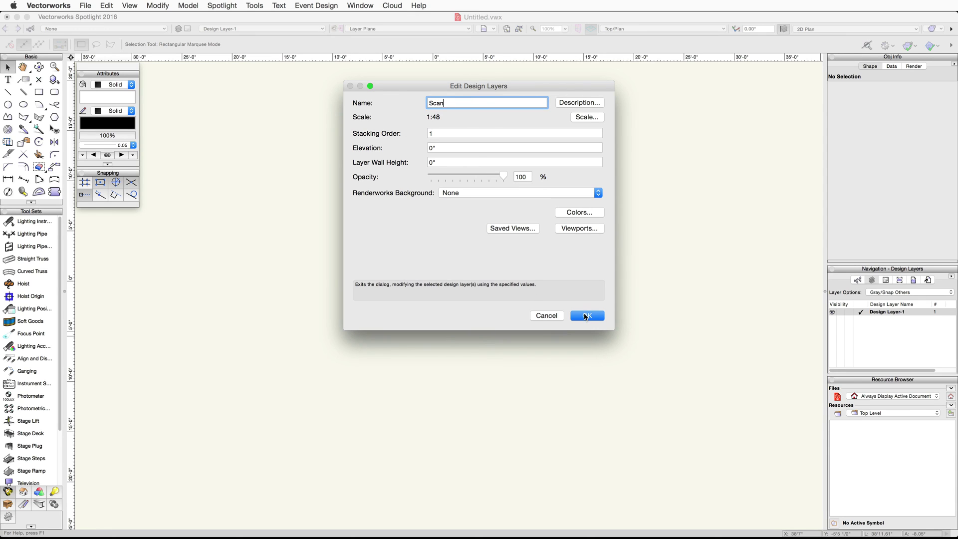
click(585, 316)
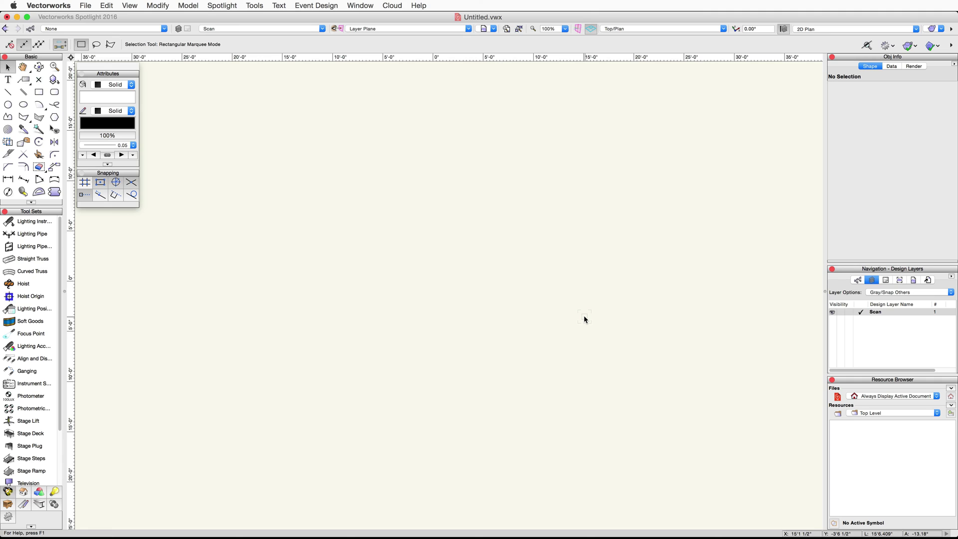
Step: Add a 'Floor Plan' design layer through the Organization dialog's Design Layers list
click(258, 7)
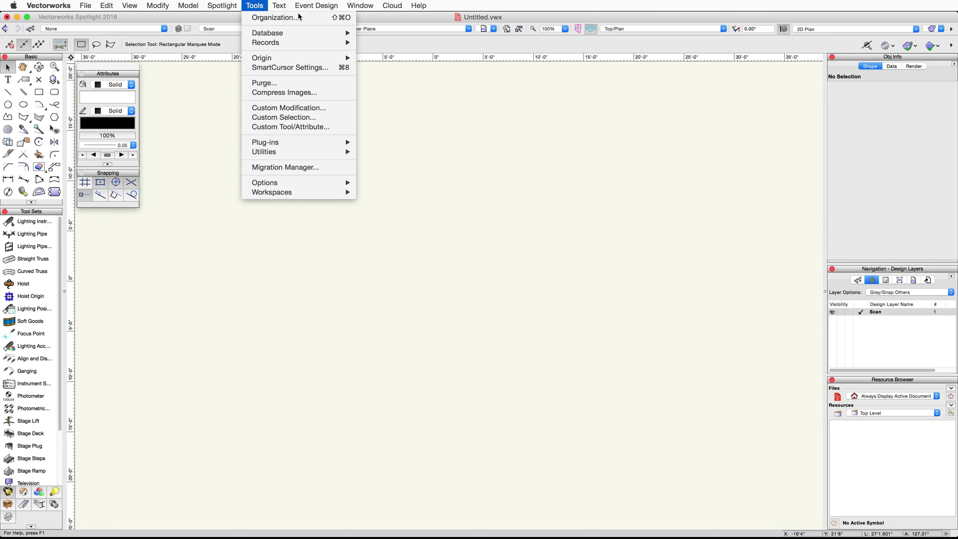
click(299, 17)
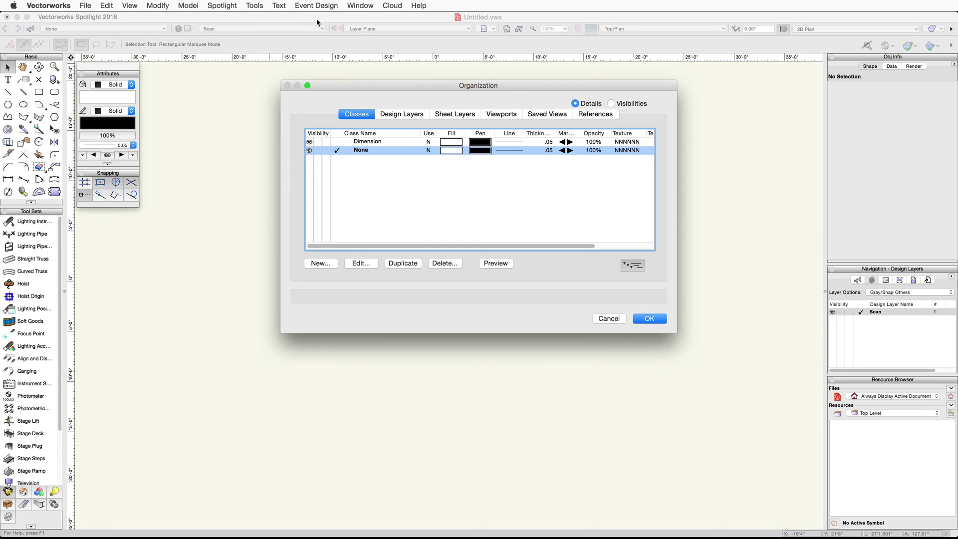
click(389, 114)
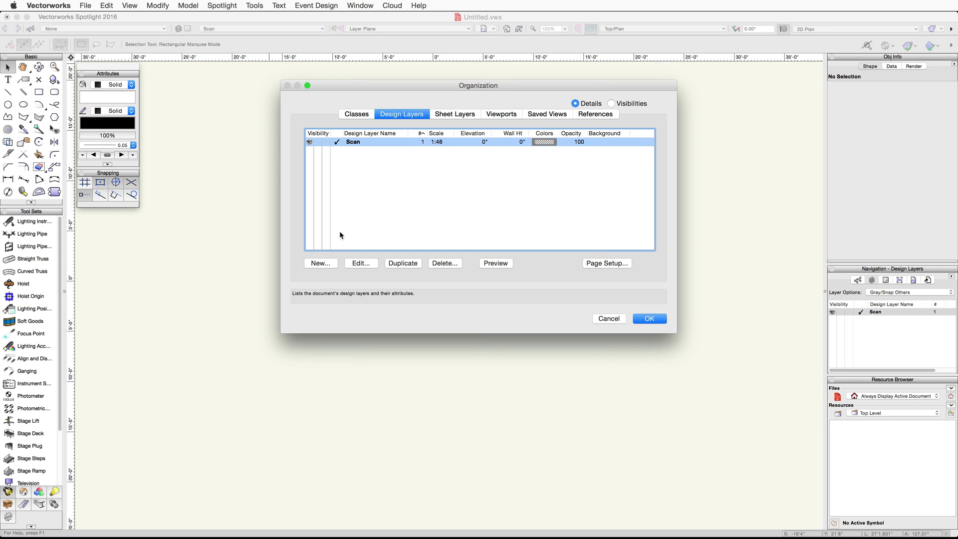
click(327, 263)
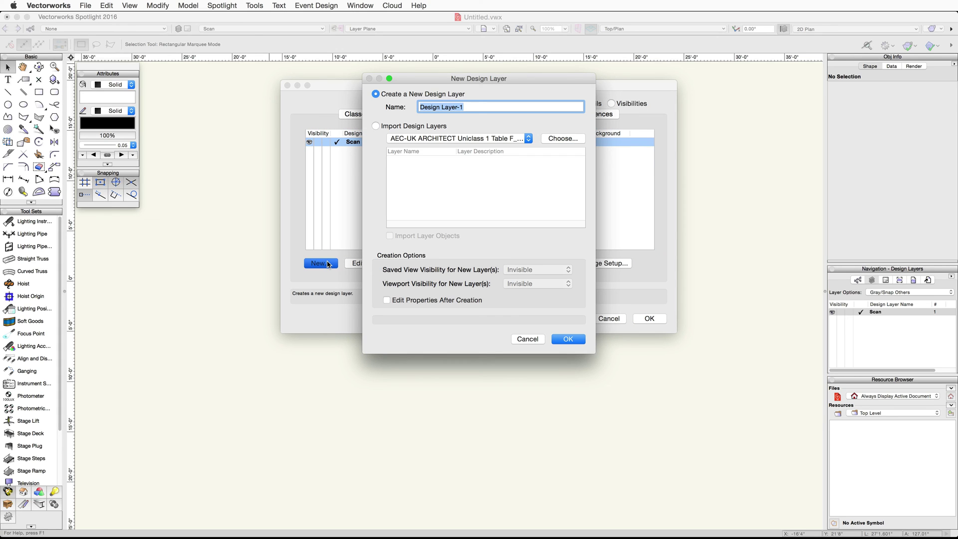
text(Floo)
text(r Plan)
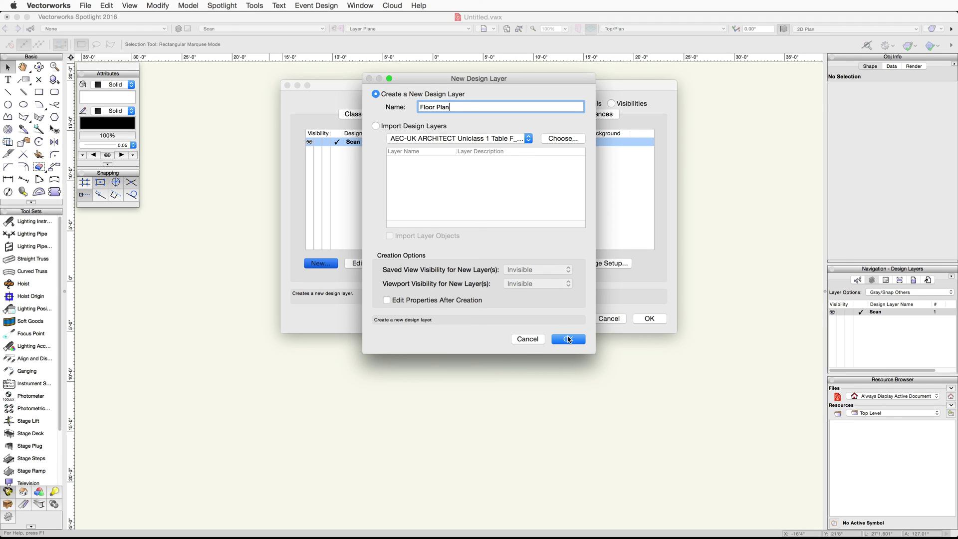
click(567, 337)
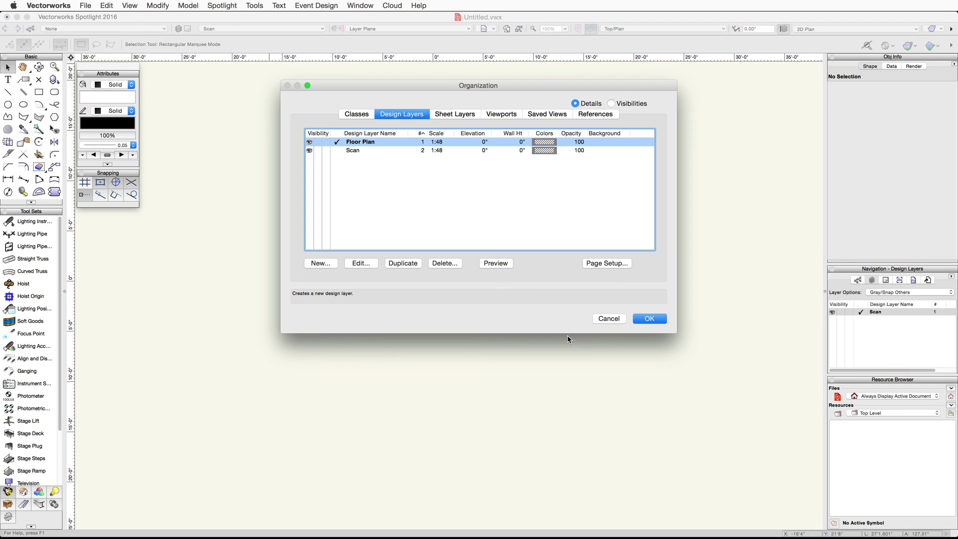
click(650, 319)
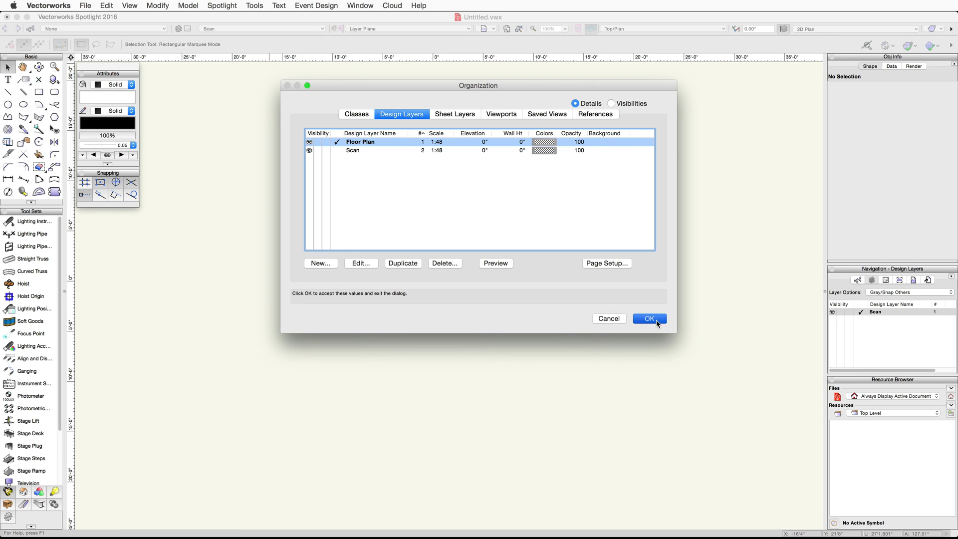